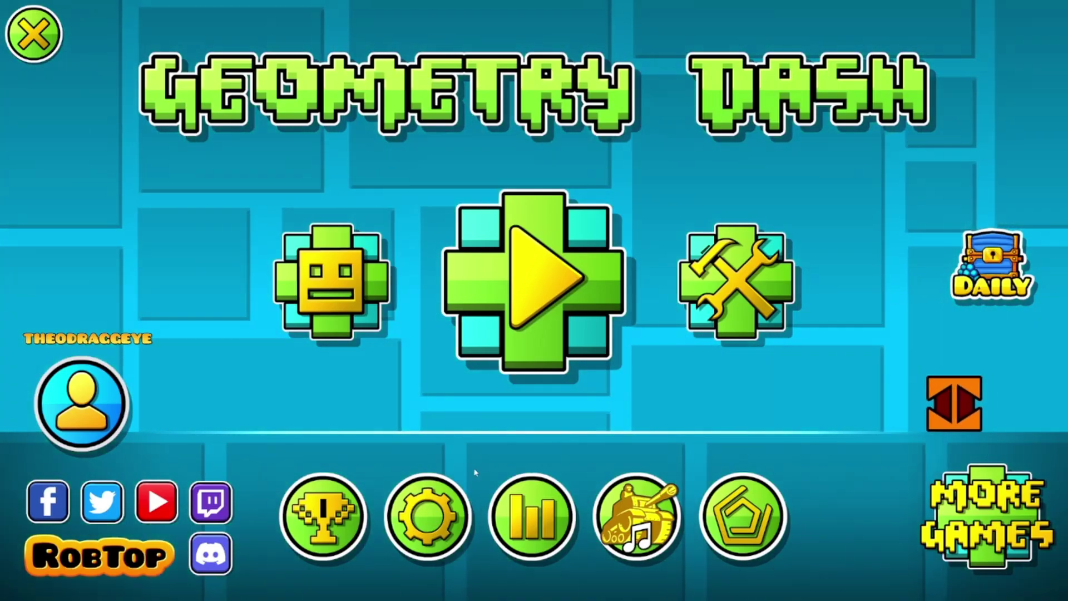
- Glance at the Help page from Settings, then go to the Graphics video options
left_click(428, 484)
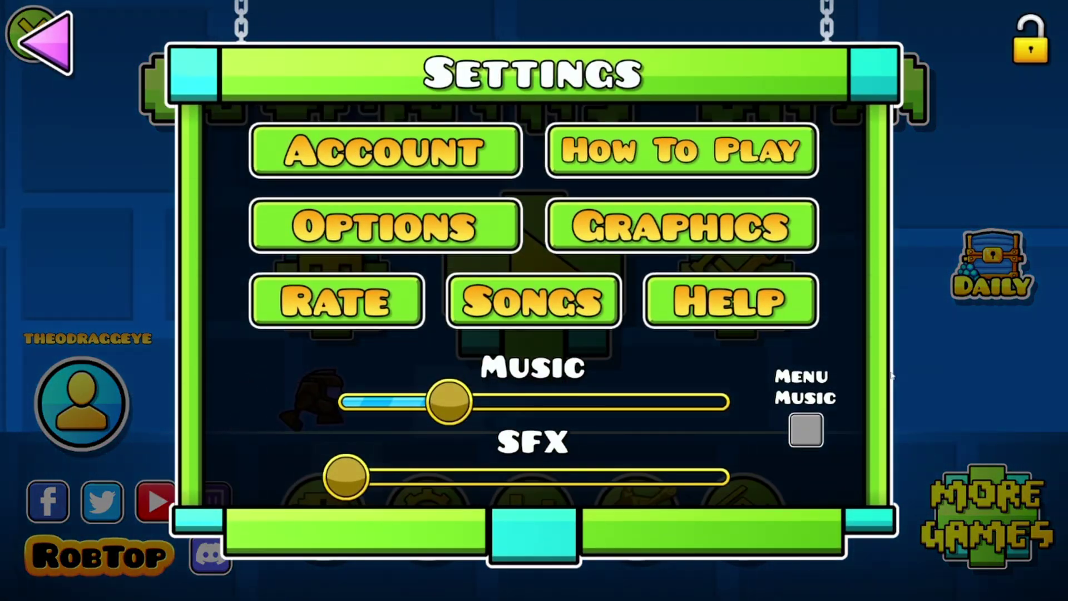
left_click(726, 320)
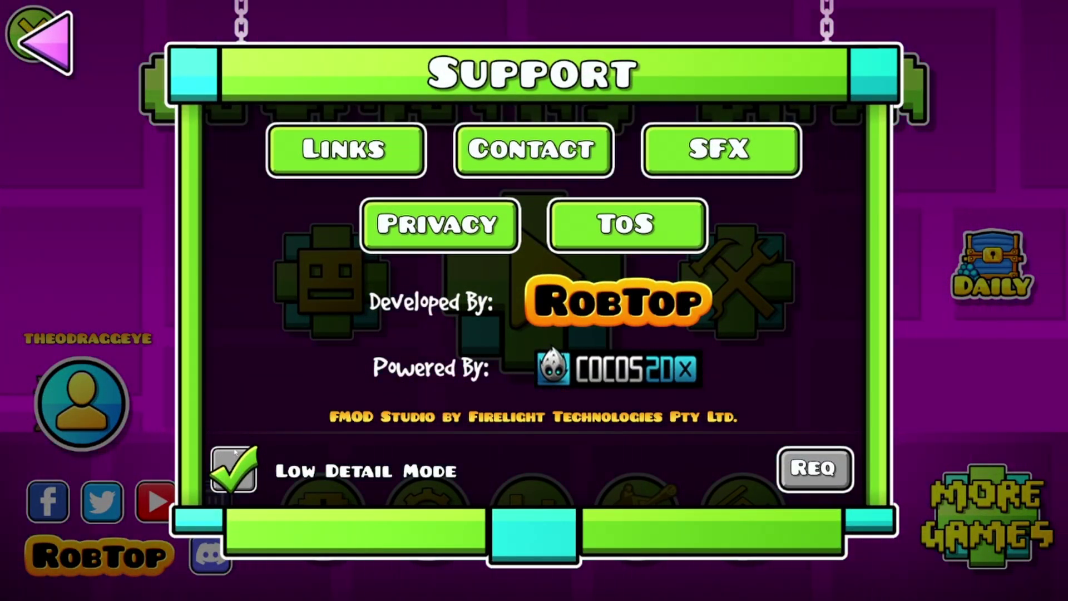
left_click(48, 66)
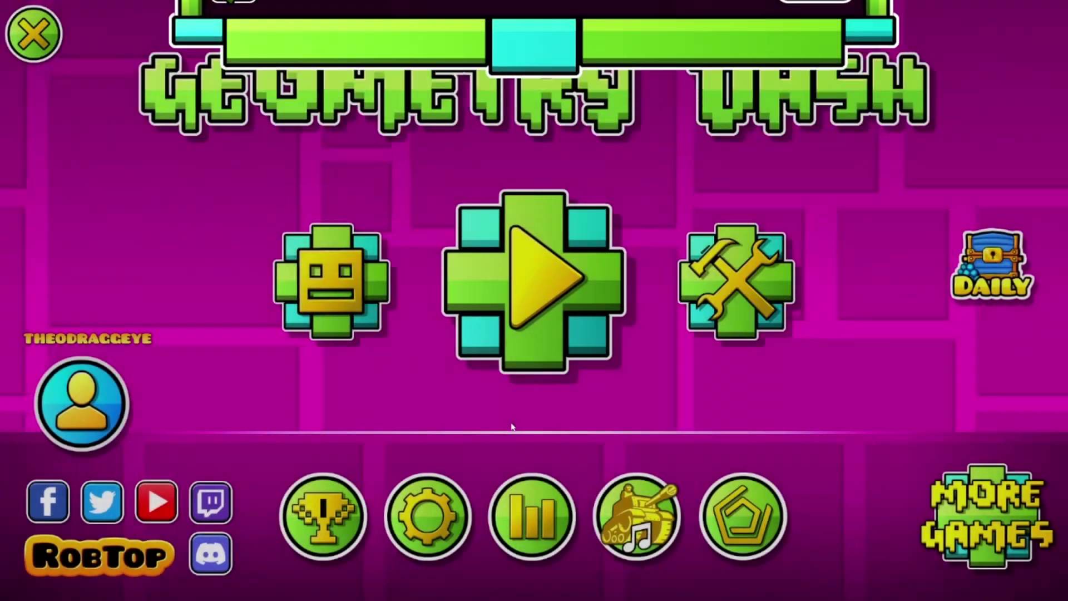
left_click(429, 509)
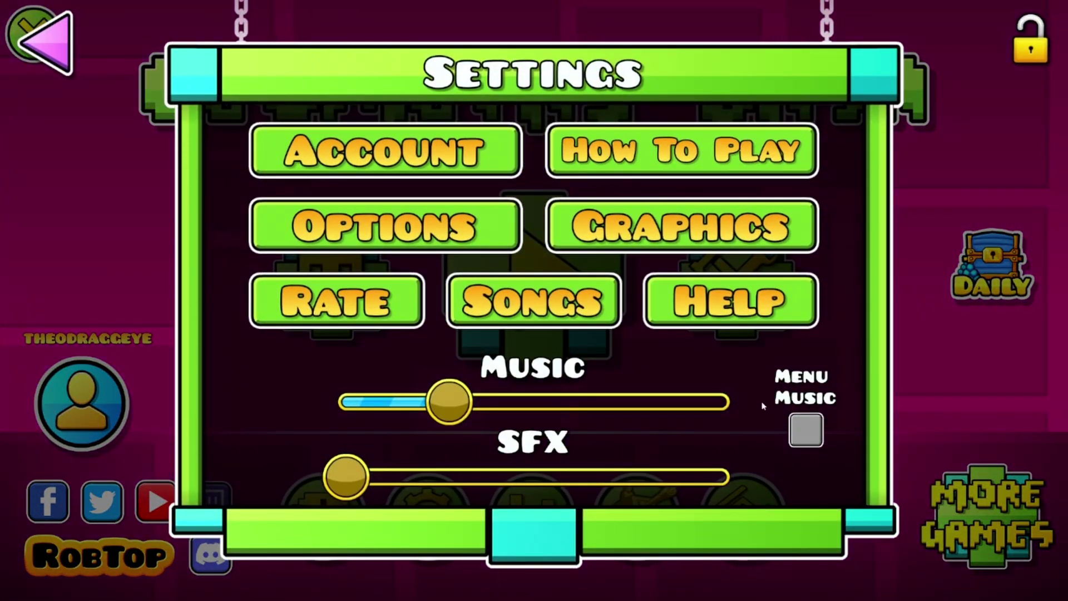
left_click(619, 245)
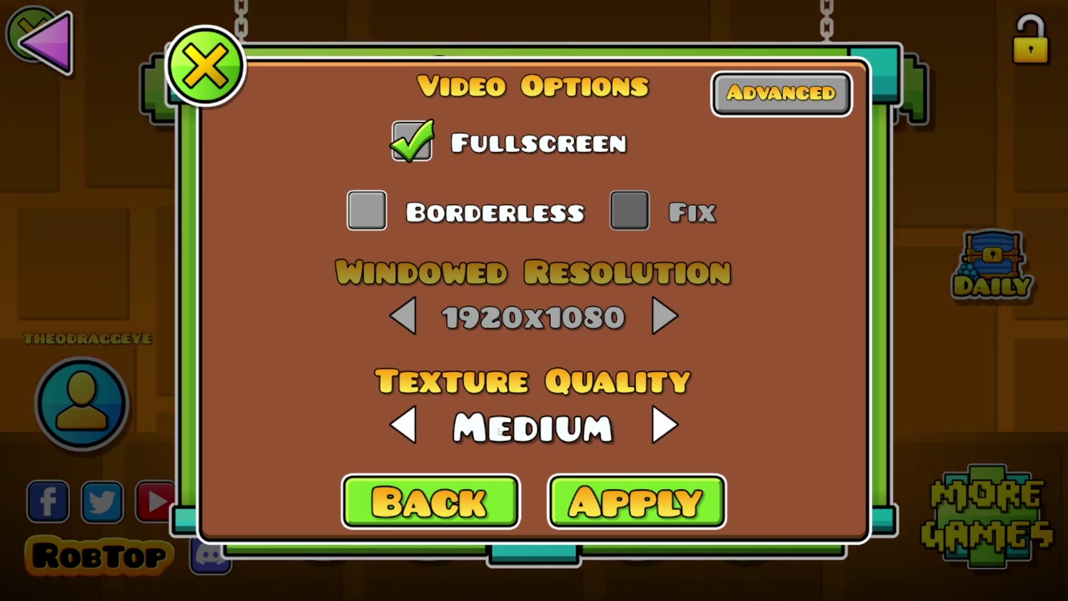
- Switch Texture Quality from Medium to Auto and bring up Advanced Video Options with Unlock FPS at 480
left_click(665, 427)
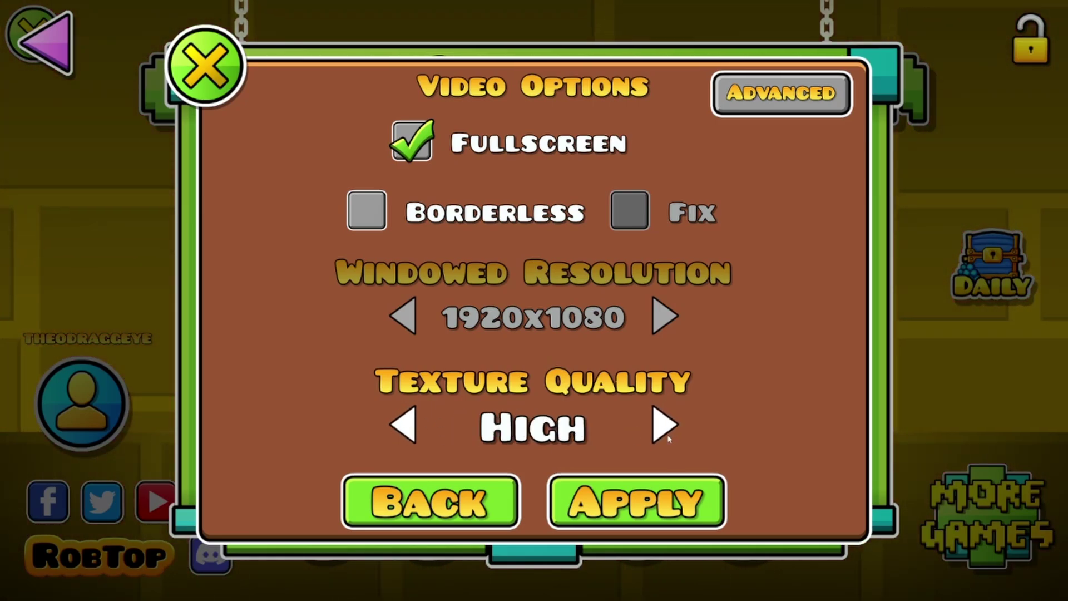
left_click(665, 429)
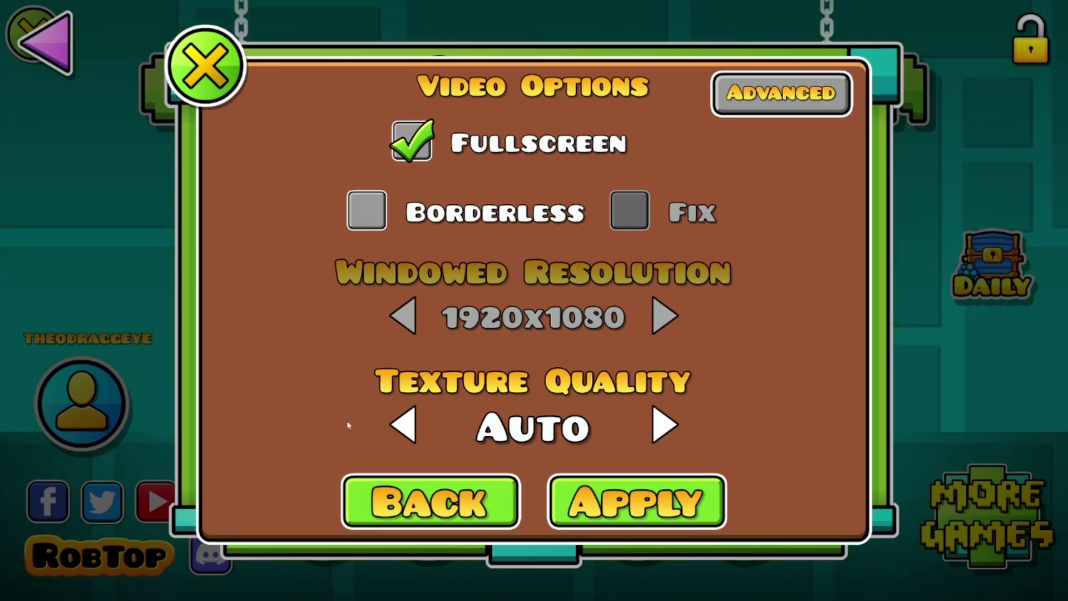
left_click(402, 426)
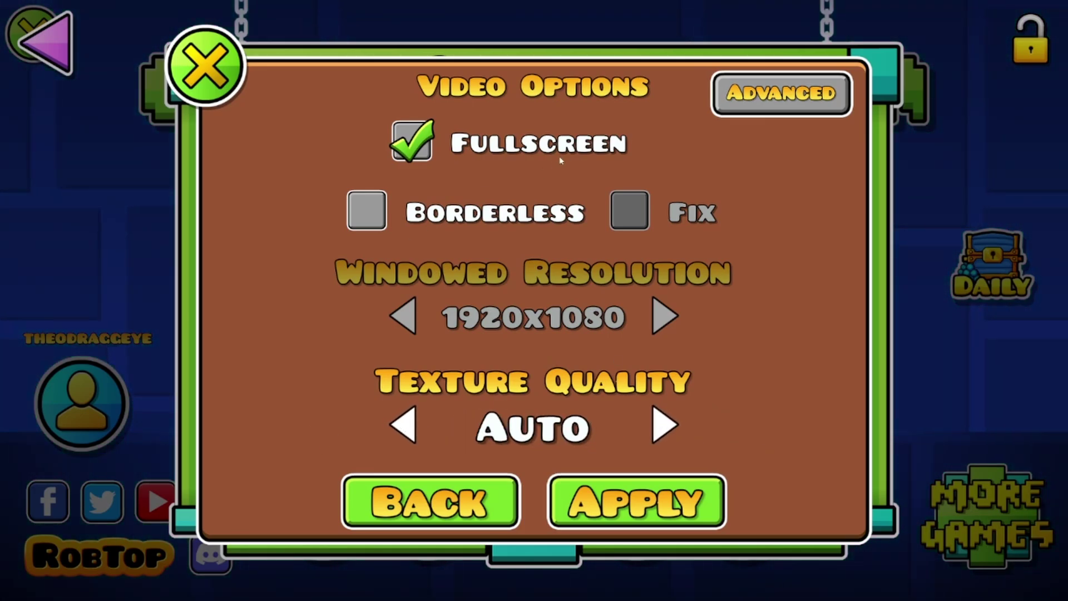
left_click(767, 94)
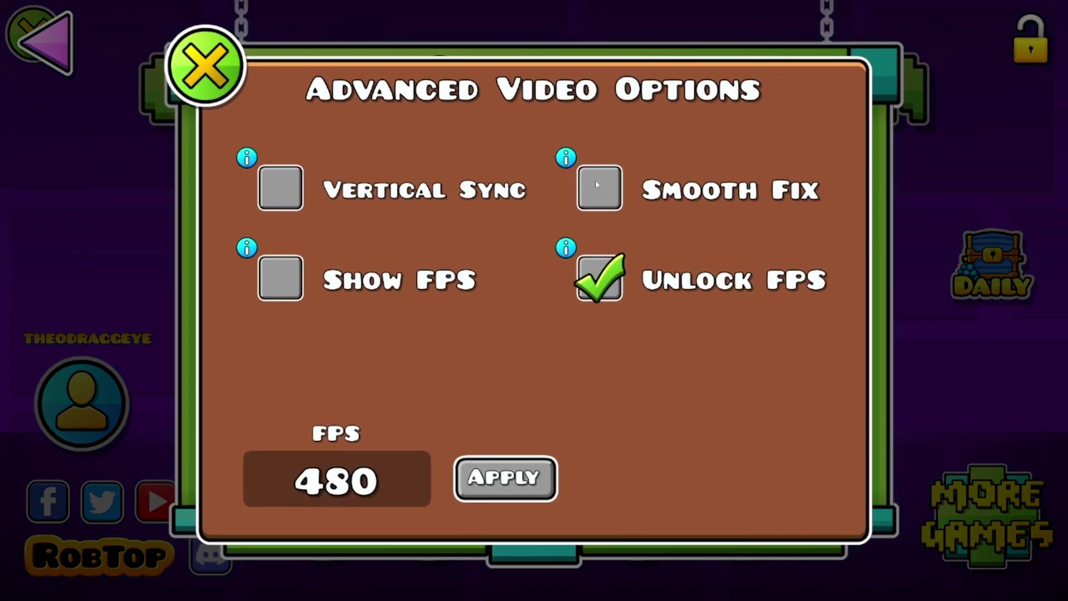
- Read the Show FPS explanation, toggle the Mega Hack menu, then back out of the advanced and video options
left_click(247, 249)
left_click(535, 367)
key("Tab")
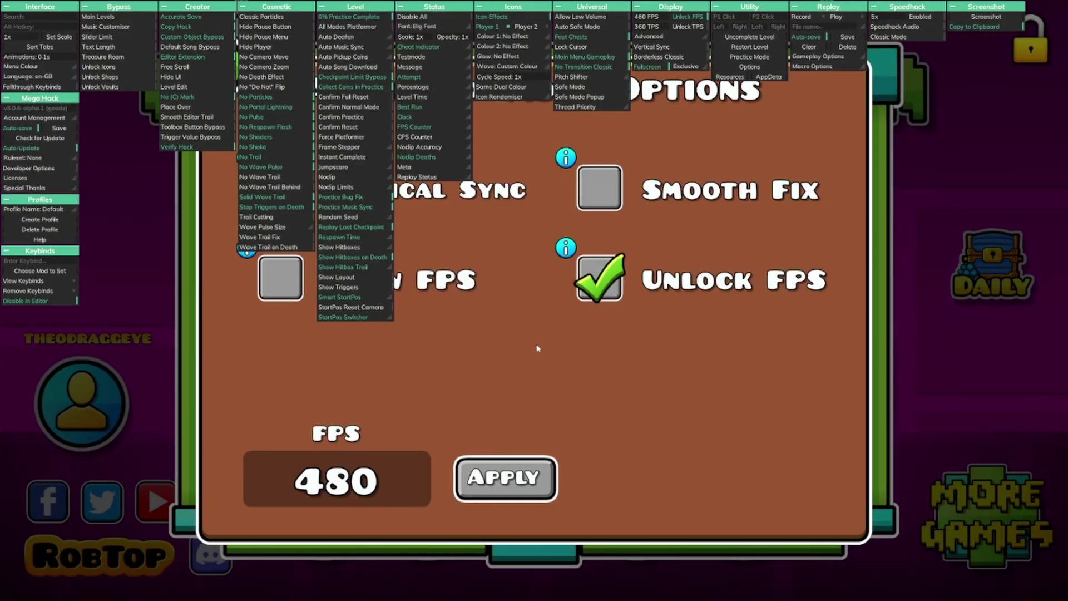
key("Tab")
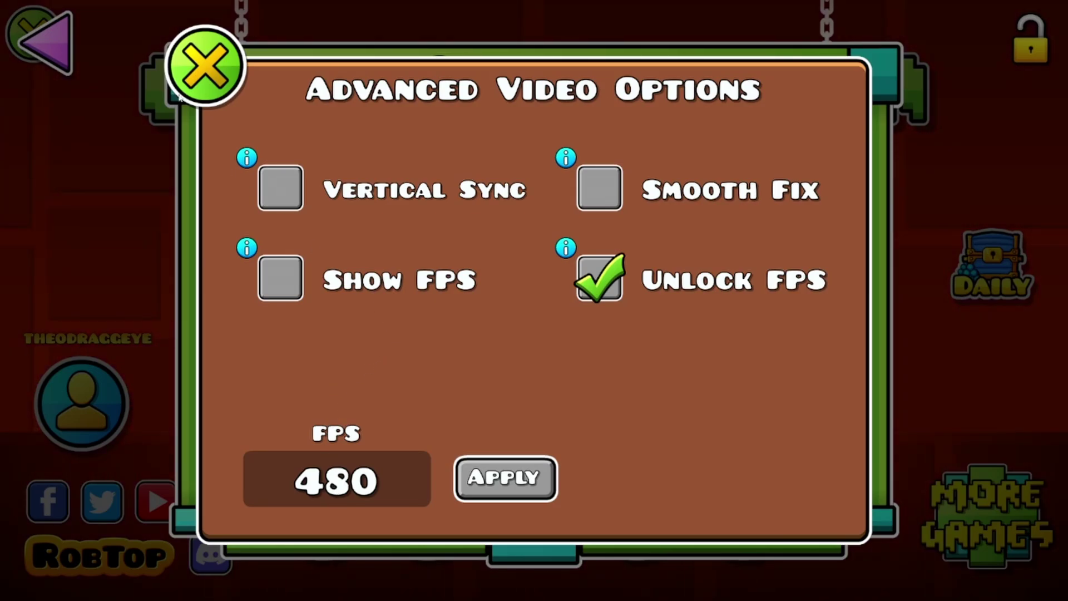
key("Escape")
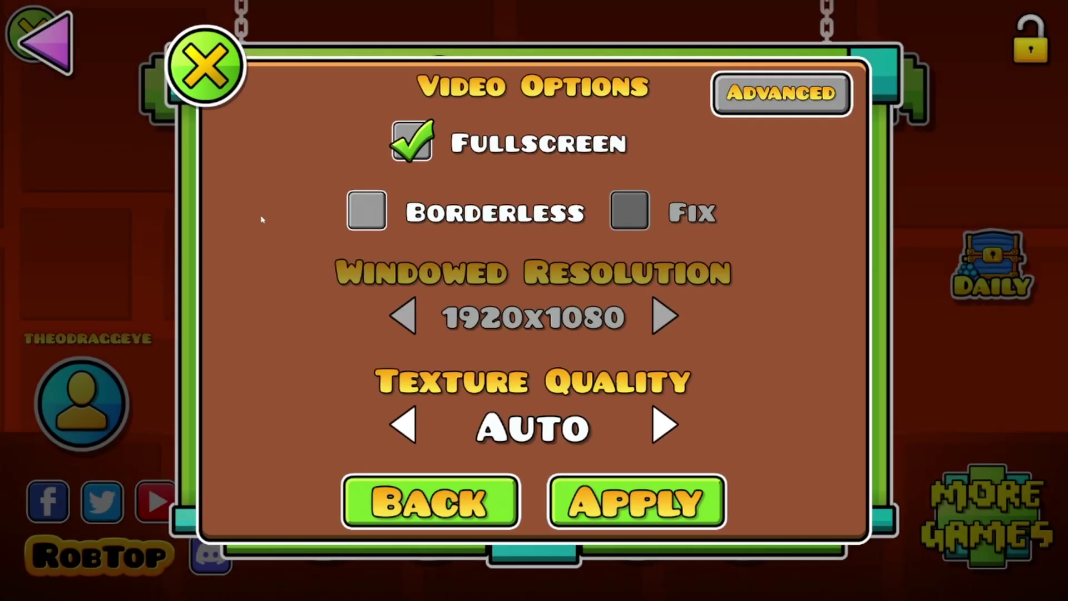
left_click(210, 85)
- Page through the gameplay Options to the Performance options
left_click(386, 224)
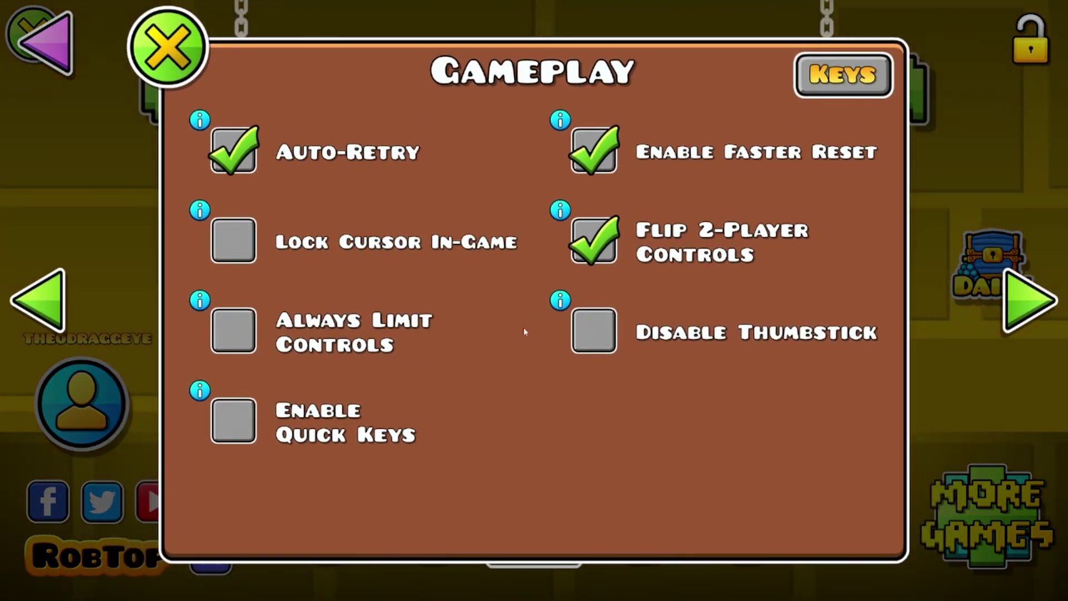
left_click(1003, 302)
left_click(1002, 302)
left_click(1003, 302)
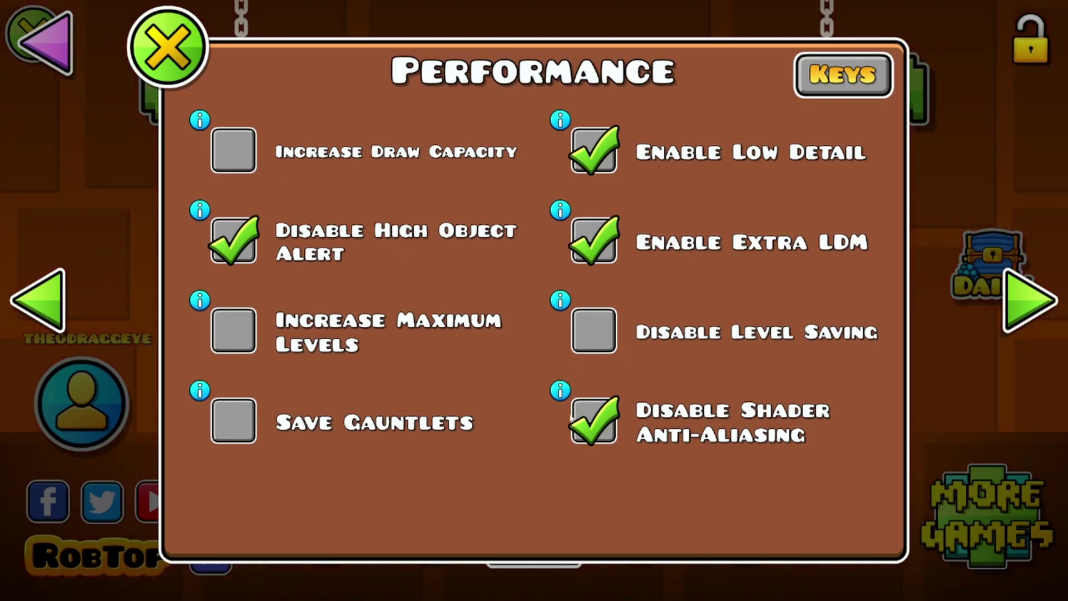
- Page through the Other and visual options, then leave Options and Settings for the main menu
left_click(1005, 309)
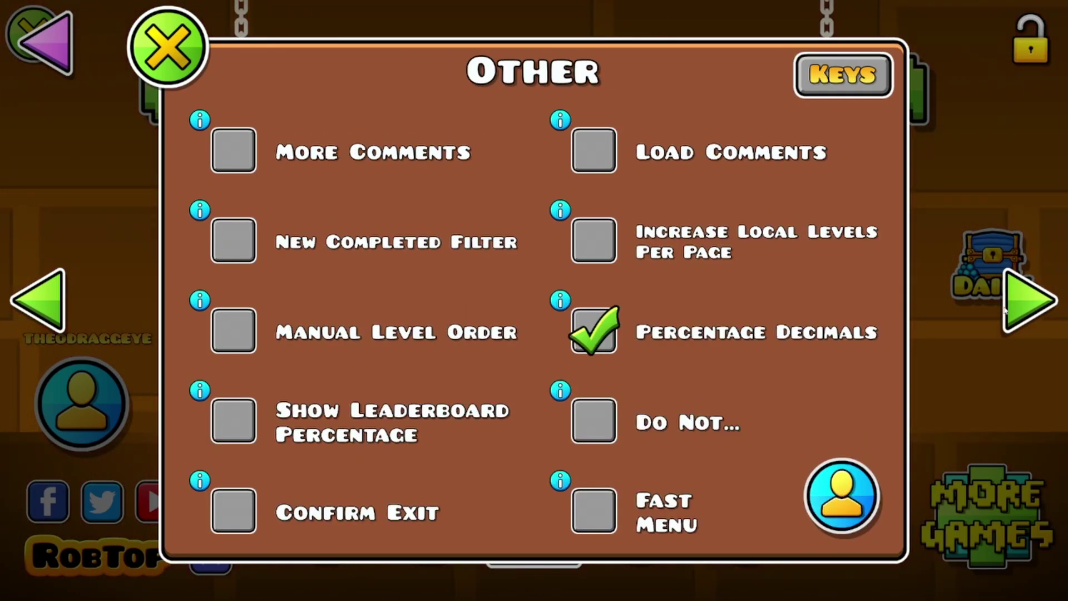
left_click(1004, 310)
left_click(1004, 310)
left_click(1005, 310)
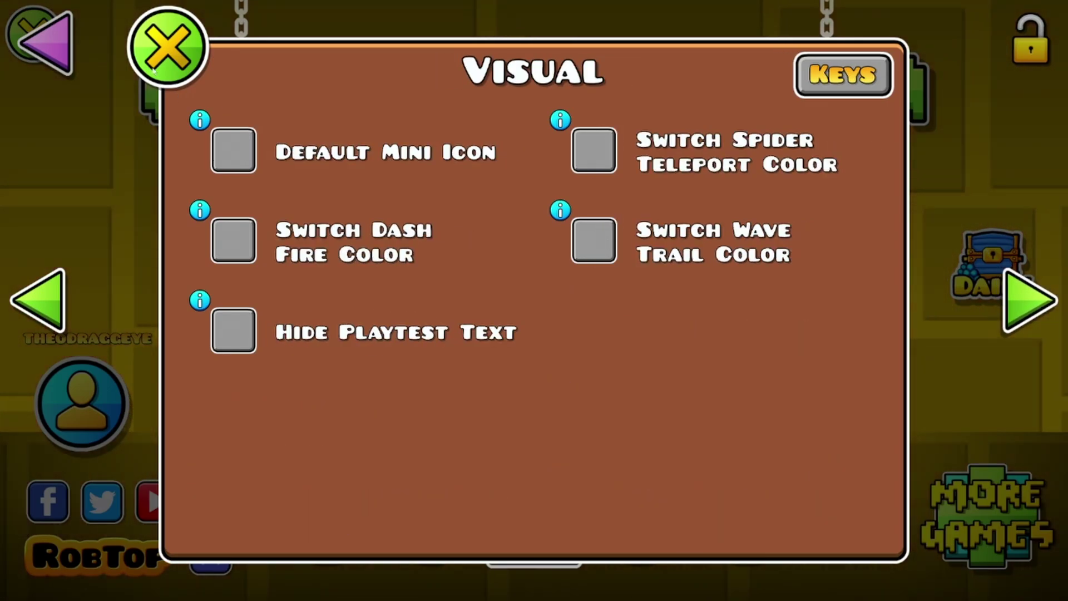
left_click(167, 48)
left_click(49, 48)
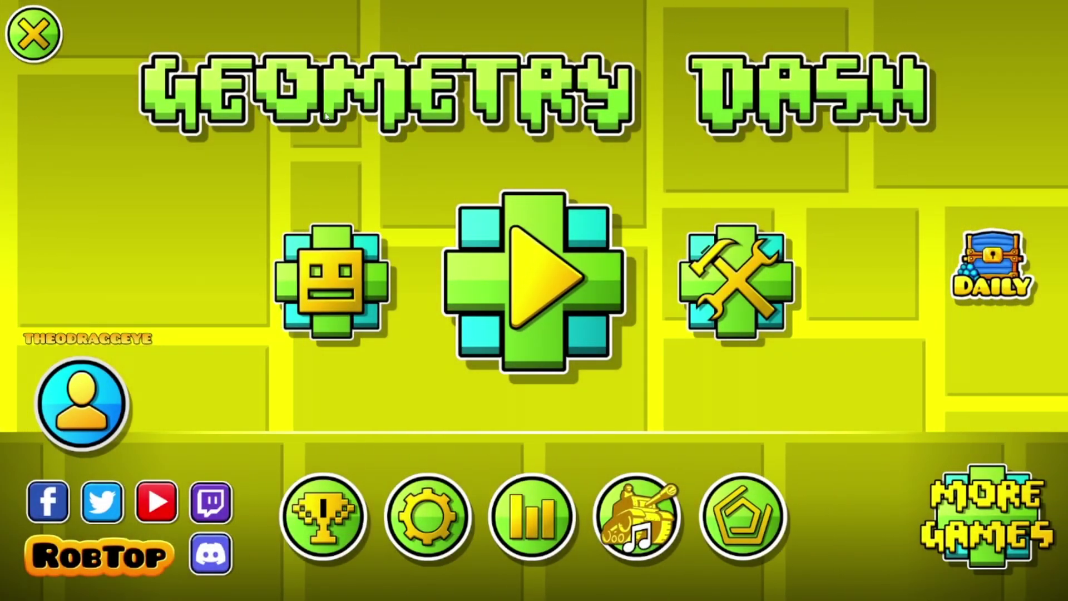
- Bring up the Mega Hack mod menu with Tab
key("Tab")
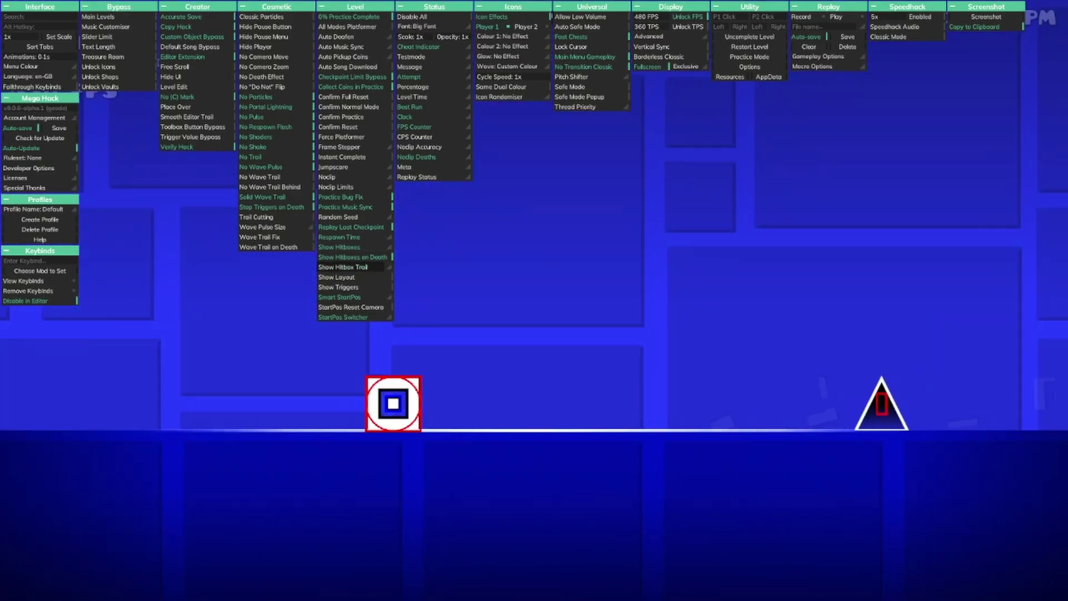
- Jump the cube over the level's spikes, block rows and pads, then hide the Mega Hack menu
key("space")
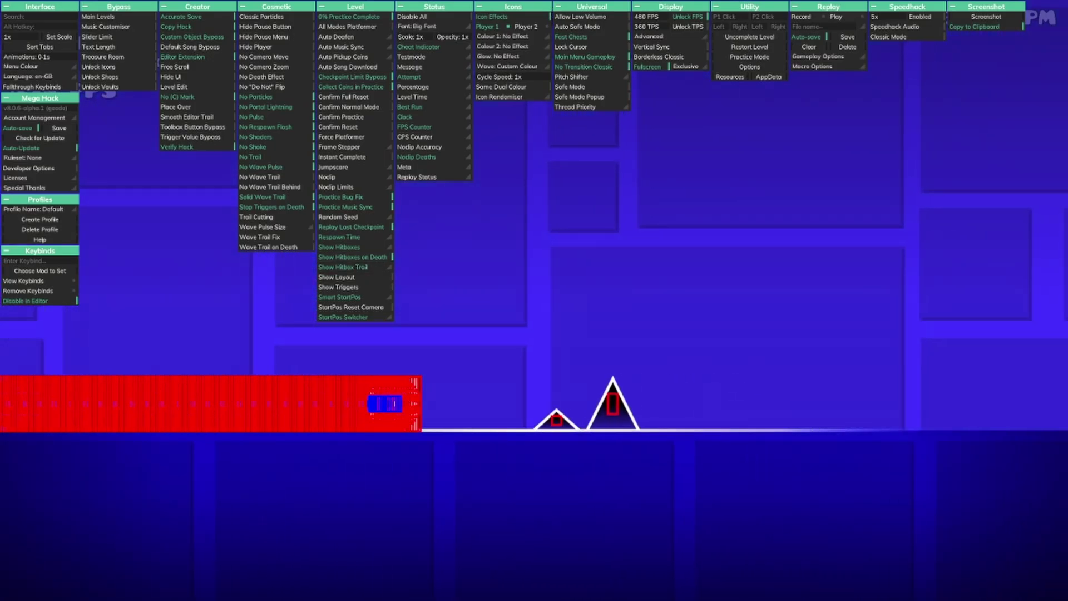
key("space")
key("space")
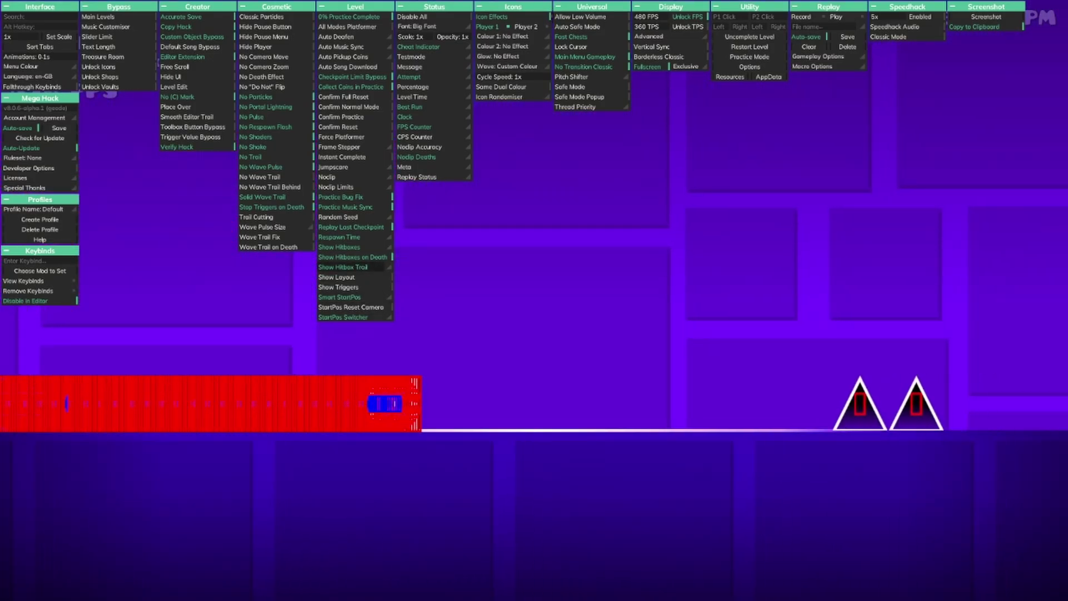
key("space")
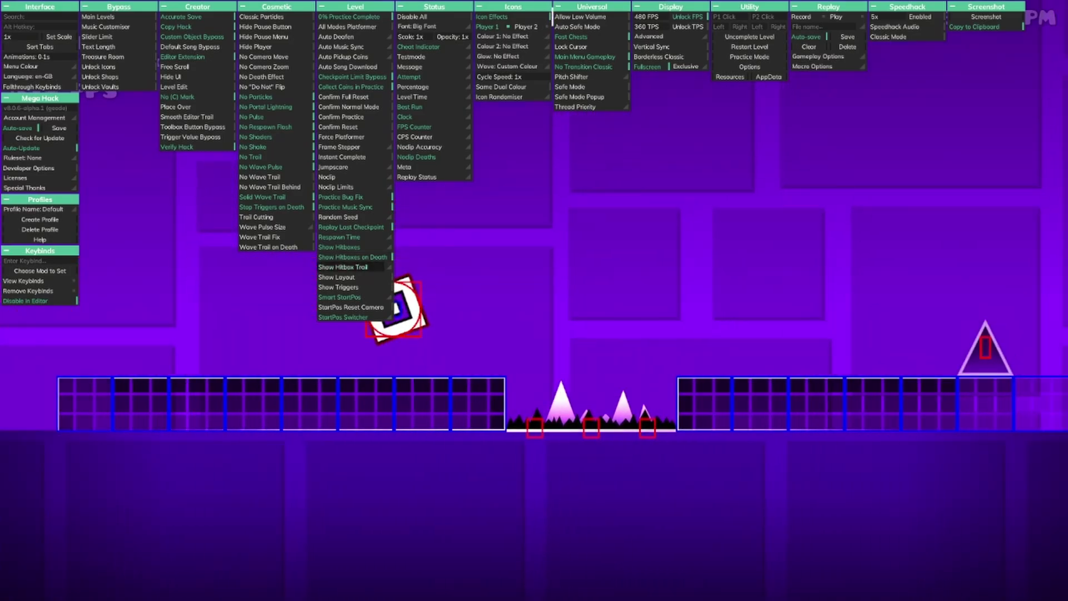
key("space")
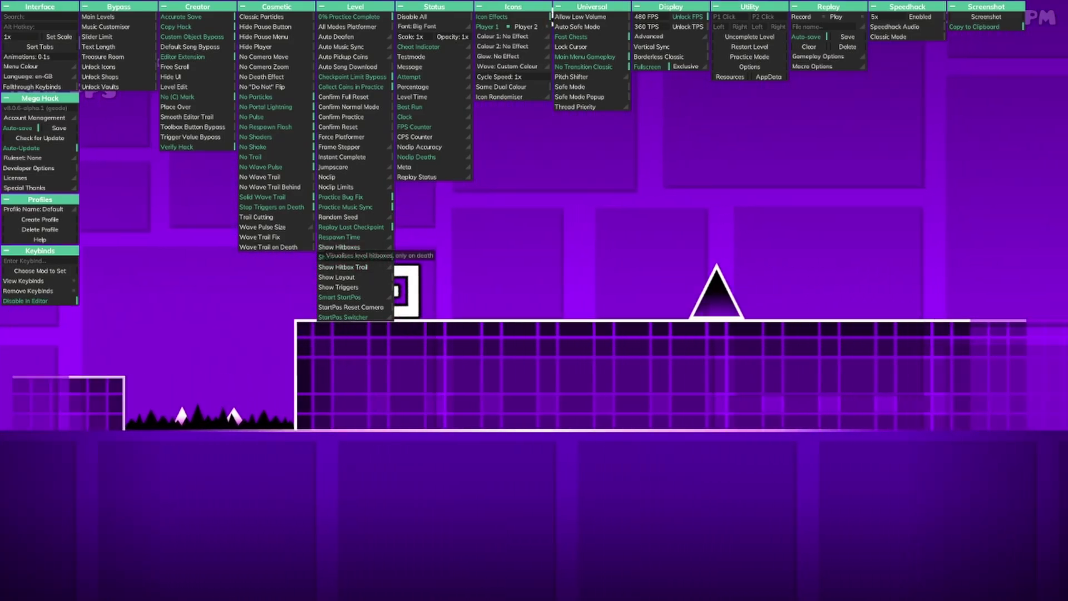
key("space")
key("space")
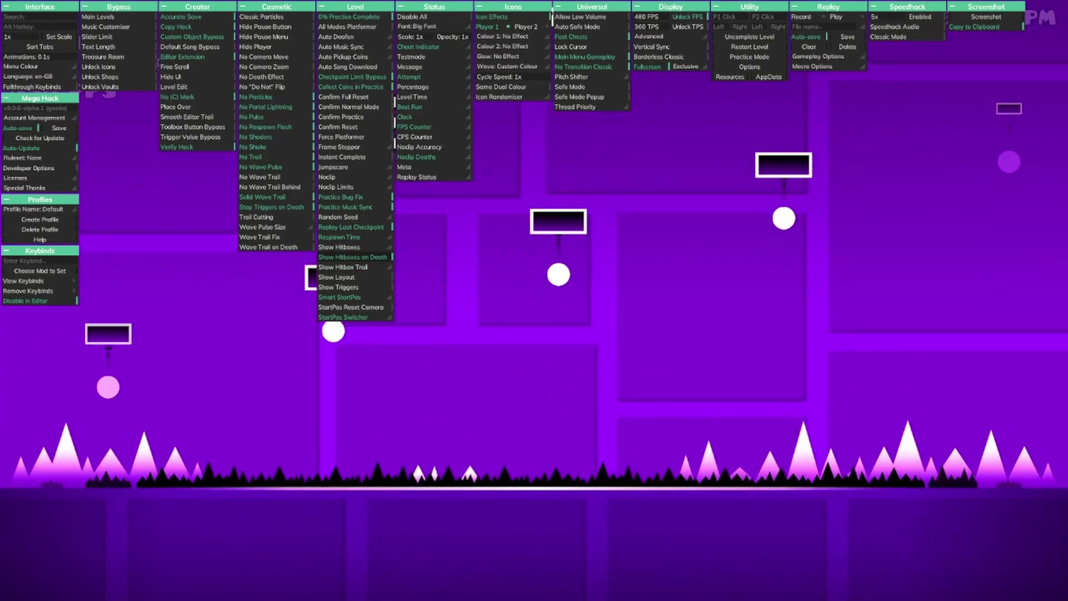
key("space")
key("space")
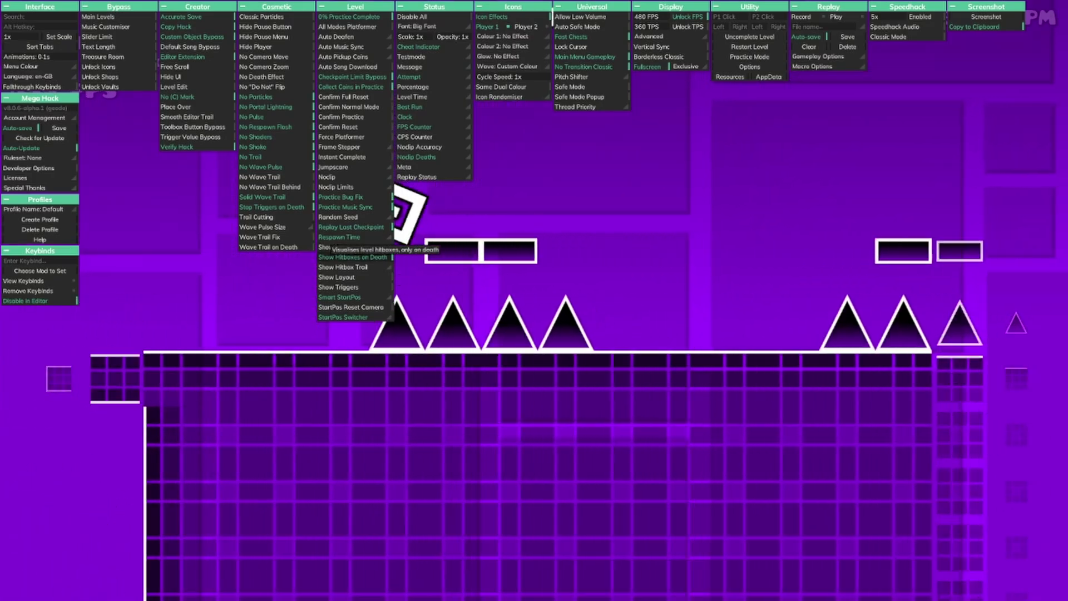
key("space")
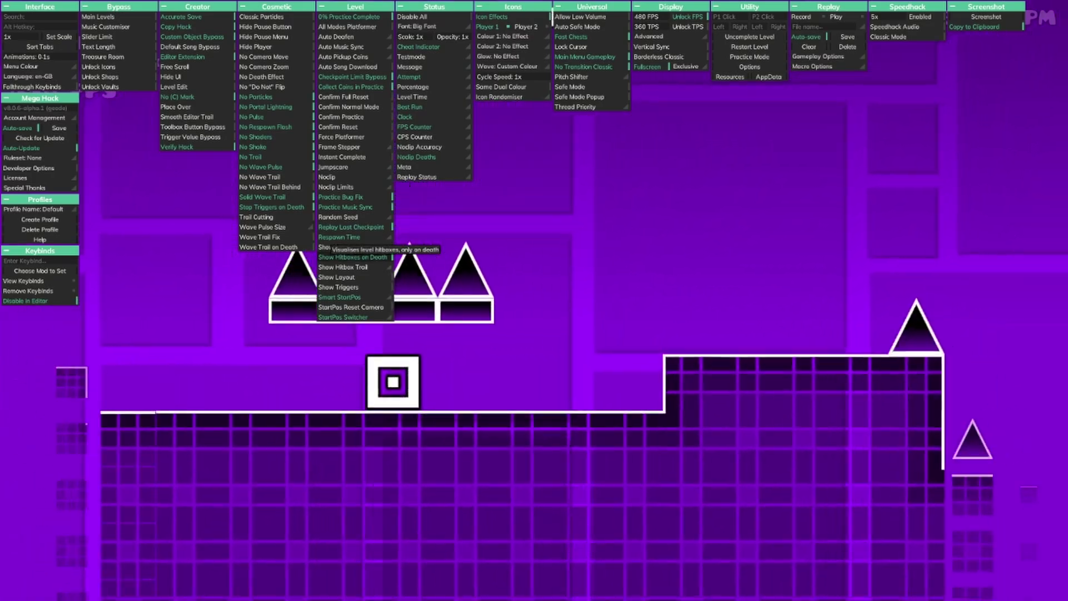
key("Tab")
key("space")
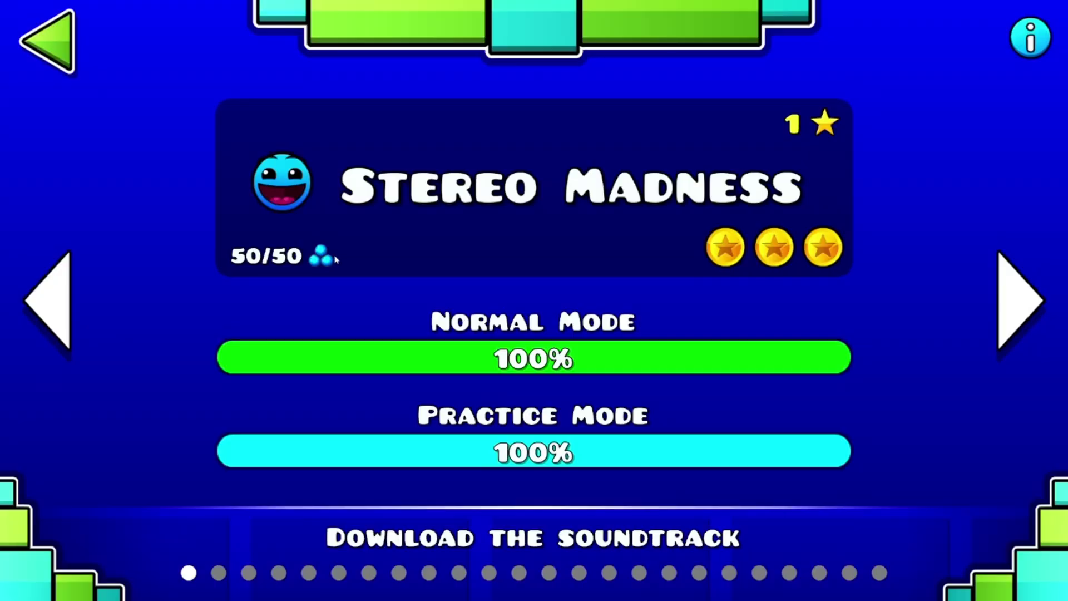
key("Escape")
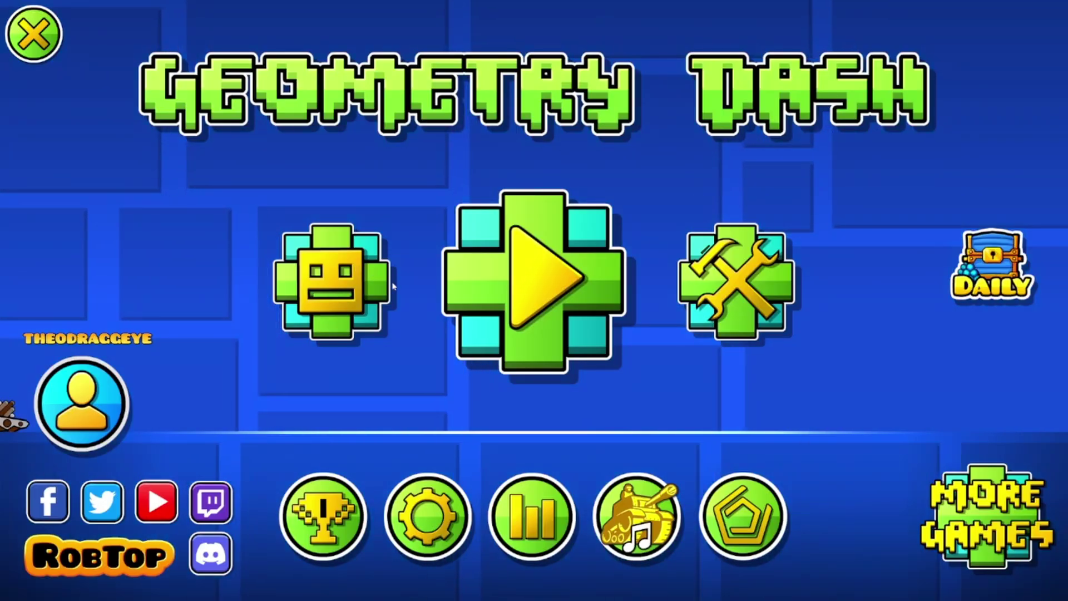
key("Tab")
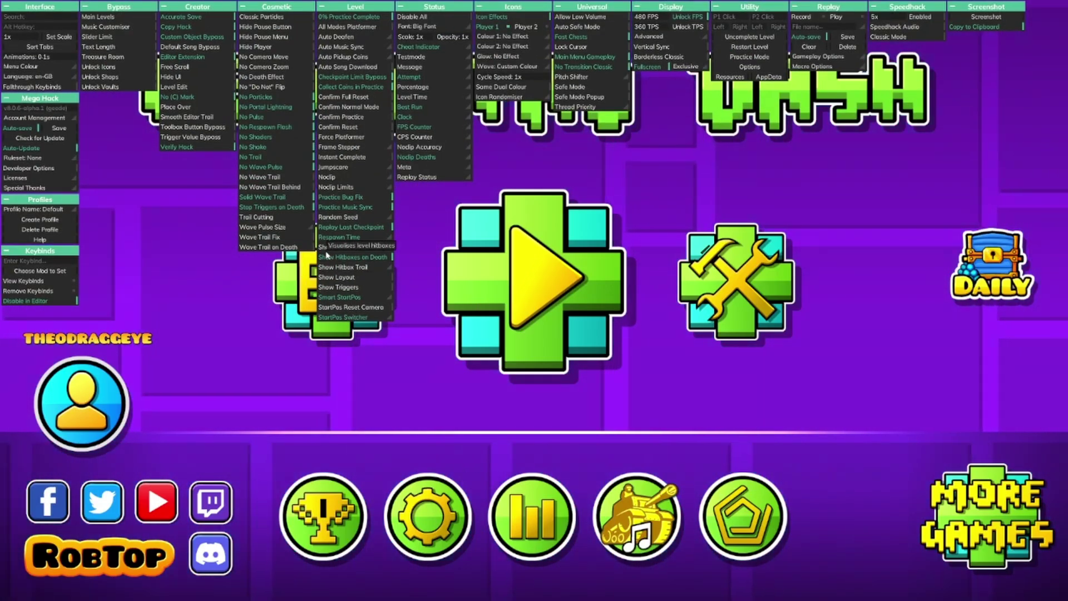
key("Tab")
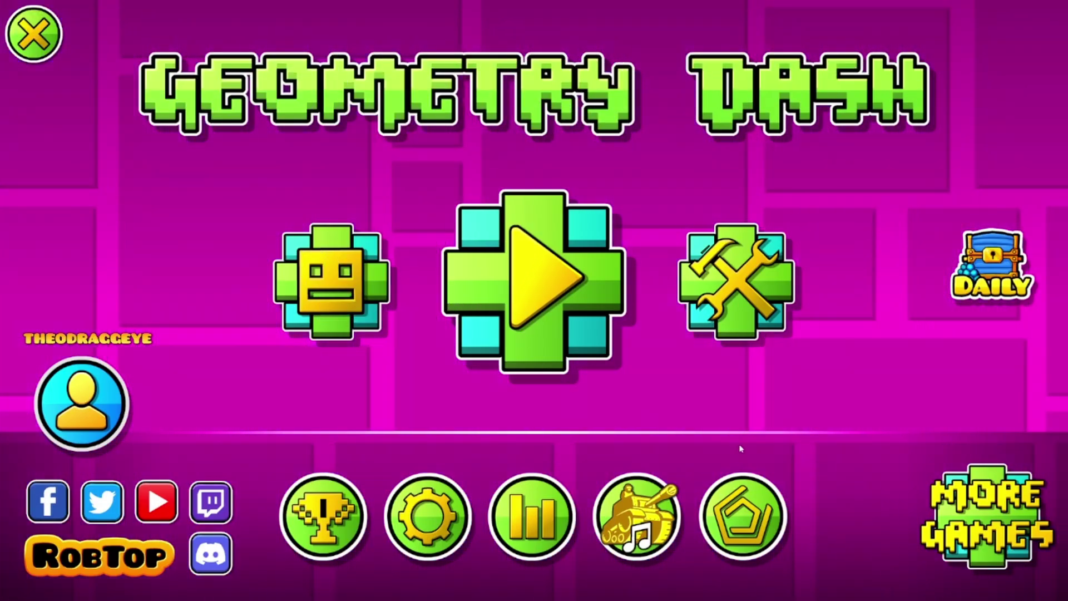
key("Tab")
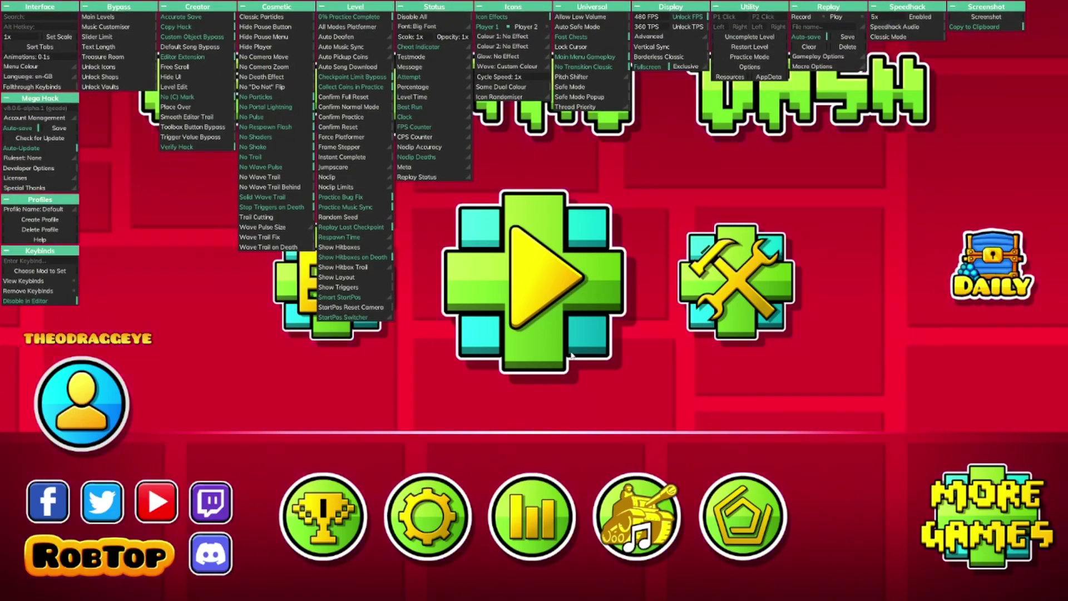
key("Tab")
key("Tab")
key("Tab")
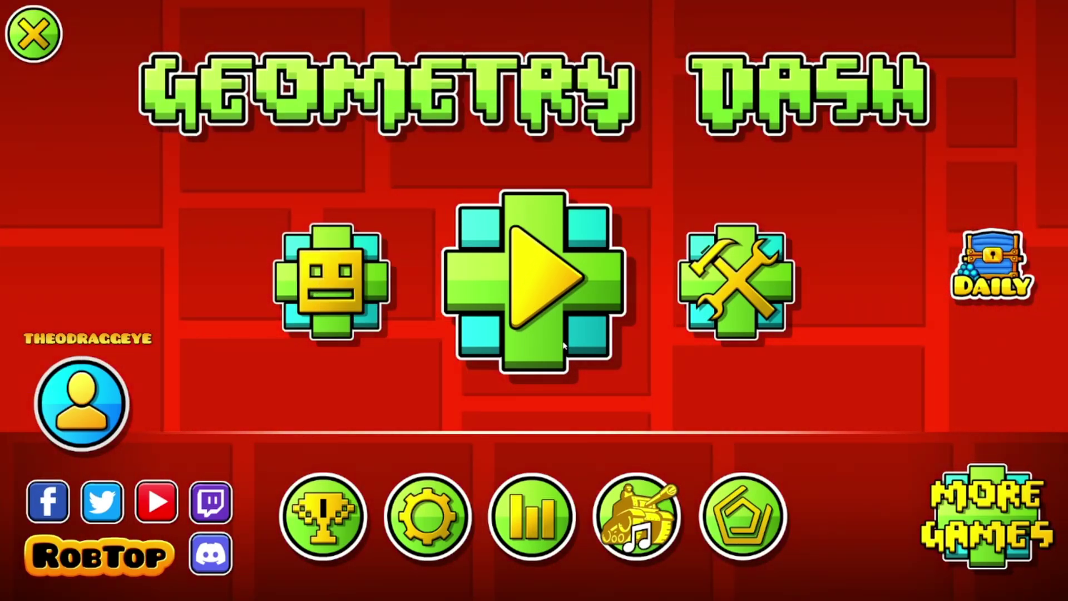